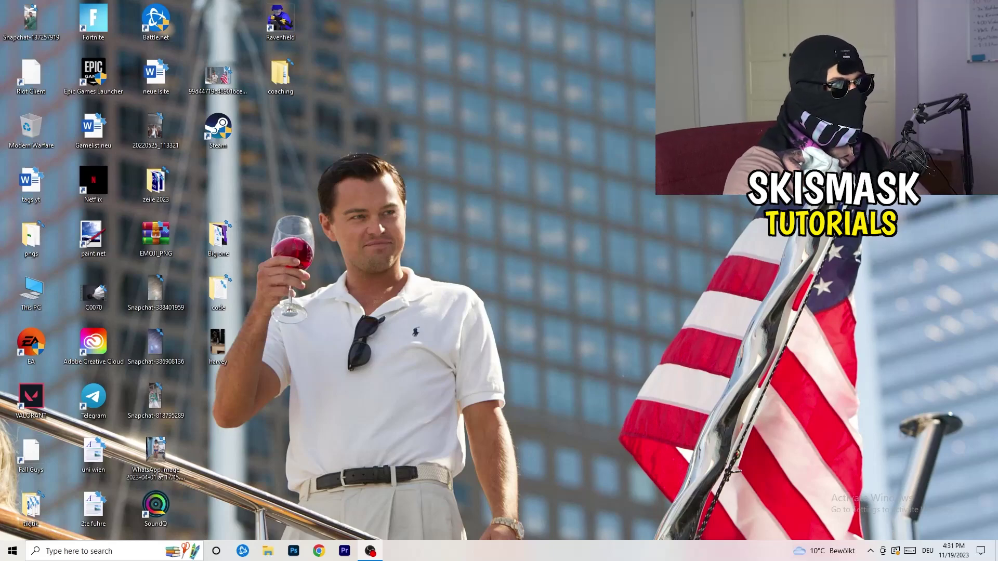
Launch NVIDIA Control Panel from the desktop's right-click menu
right_click(535, 186)
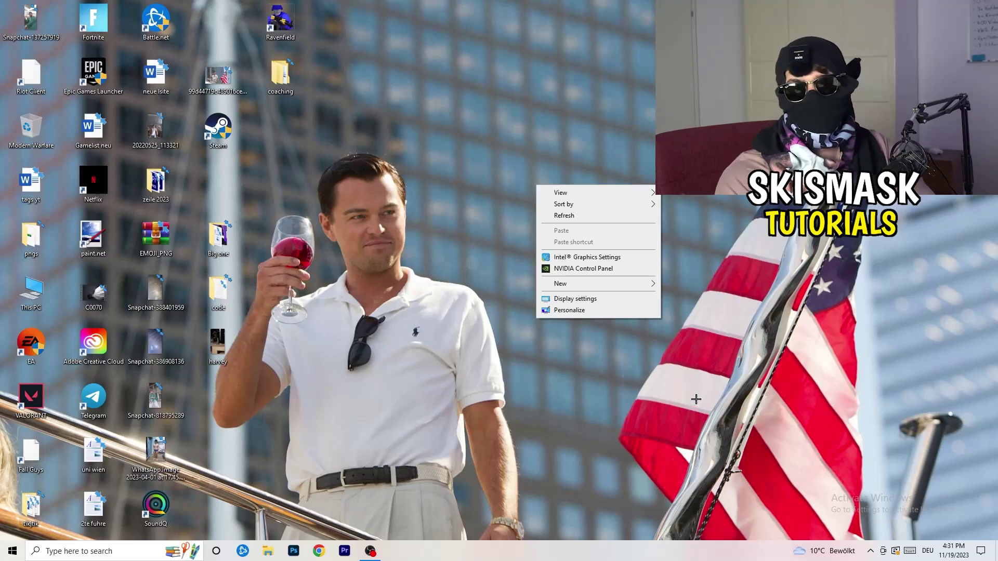
click(697, 364)
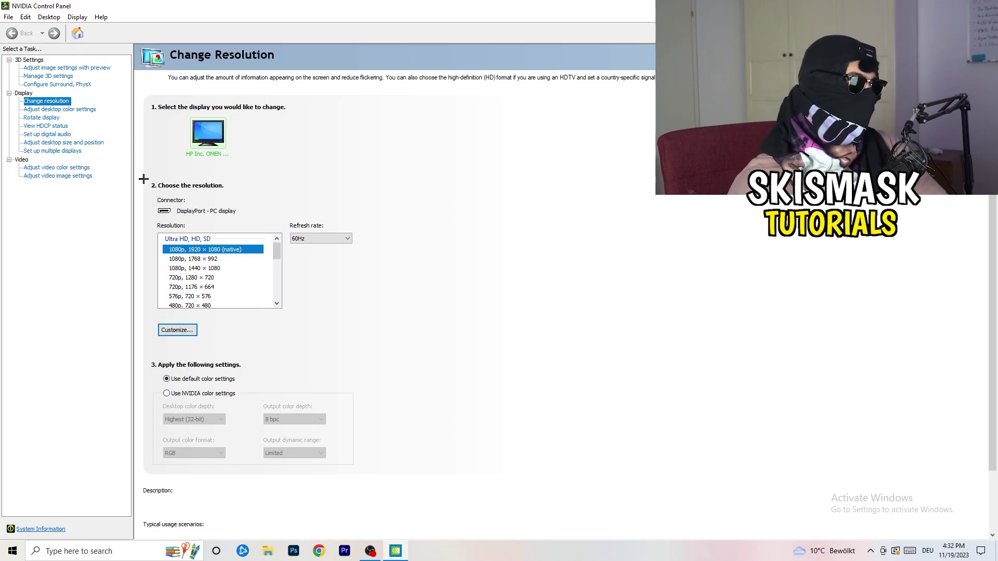
Start a new custom resolution with 1440 horizontal pixels and 1040 vertical lines
click(177, 330)
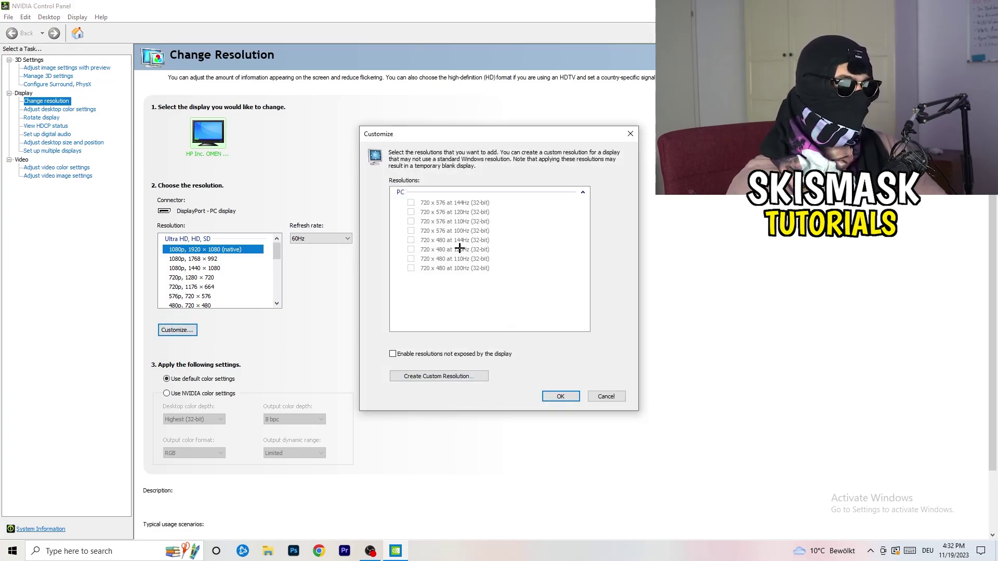
click(461, 376)
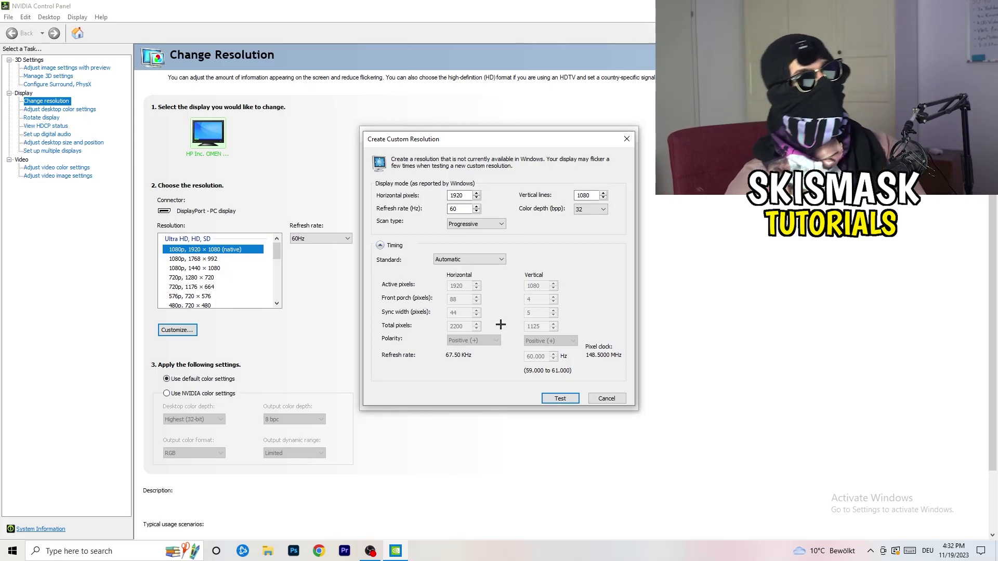
double_click(457, 196)
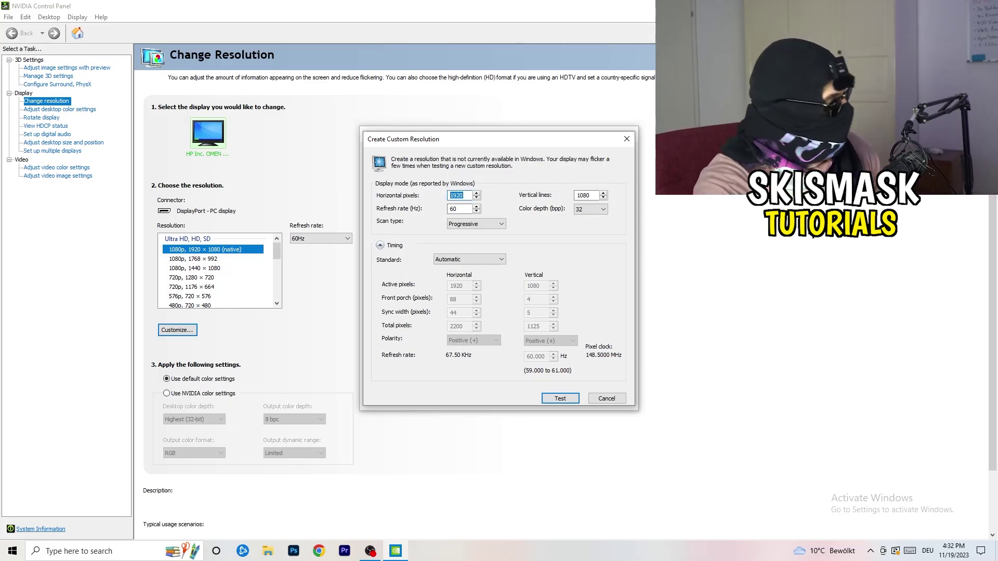
text(1140)
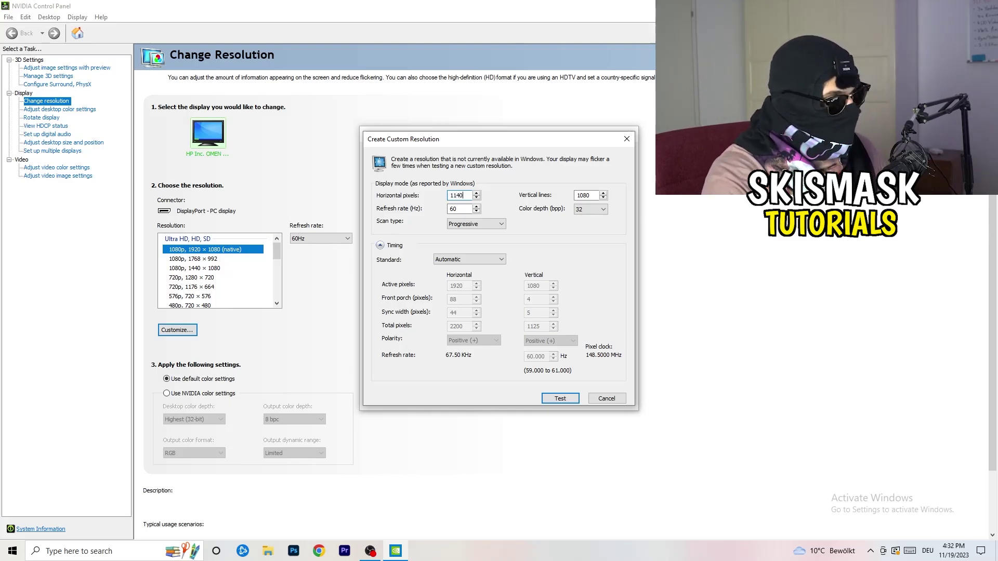
key(BackSpace)
key(BackSpace)
key(BackSpace)
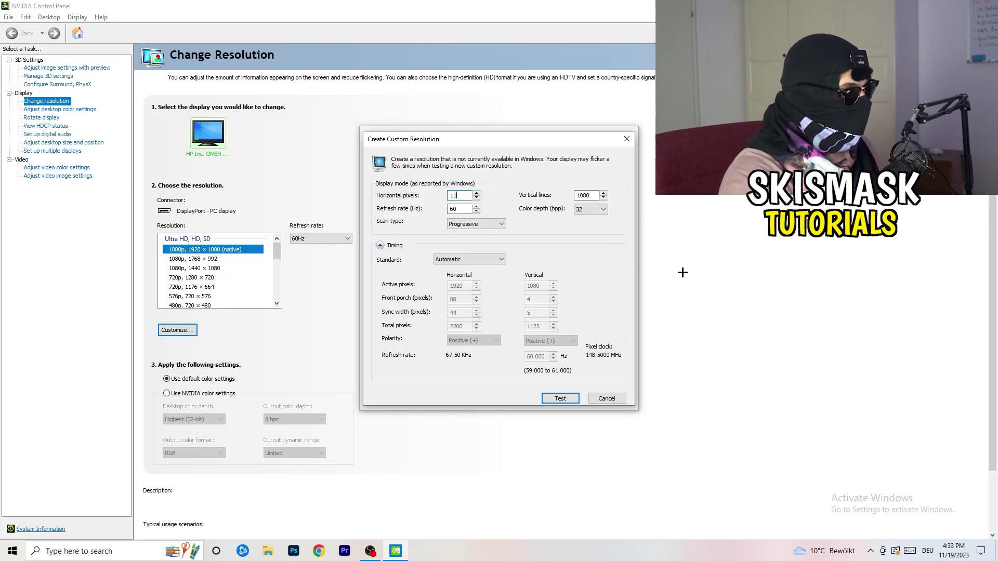
text(3)
key(BackSpace)
text(440)
key(Tab)
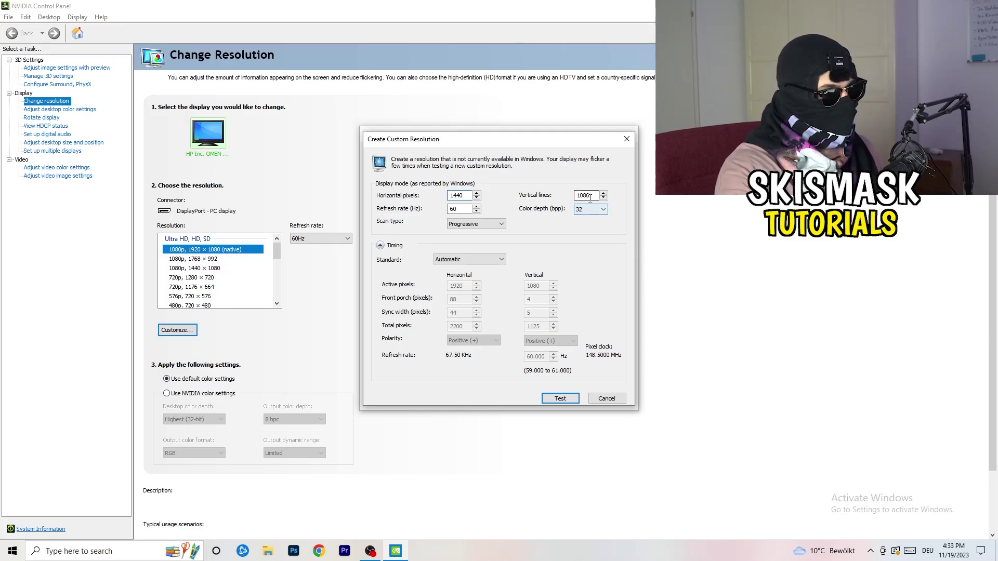
text(10)
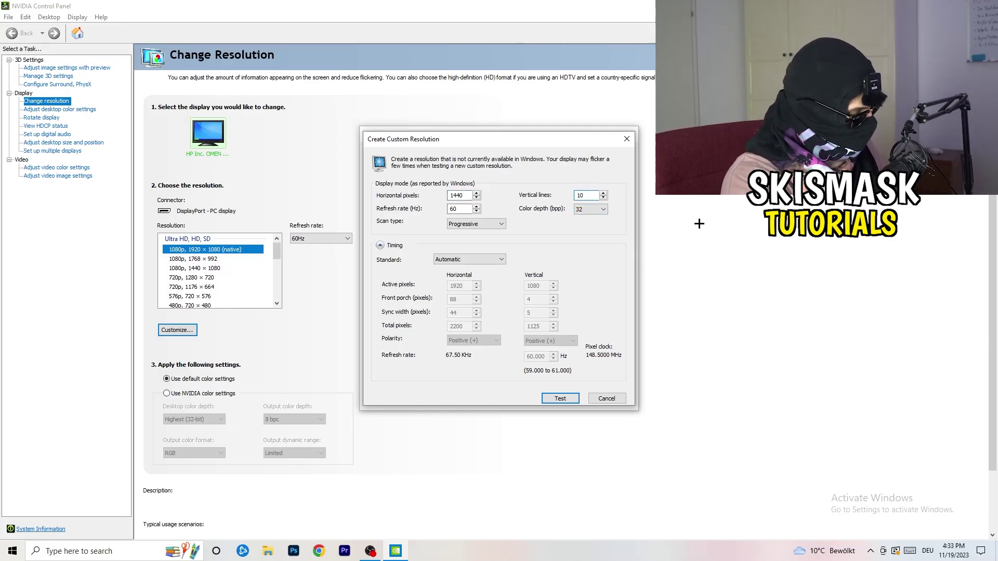
text(40)
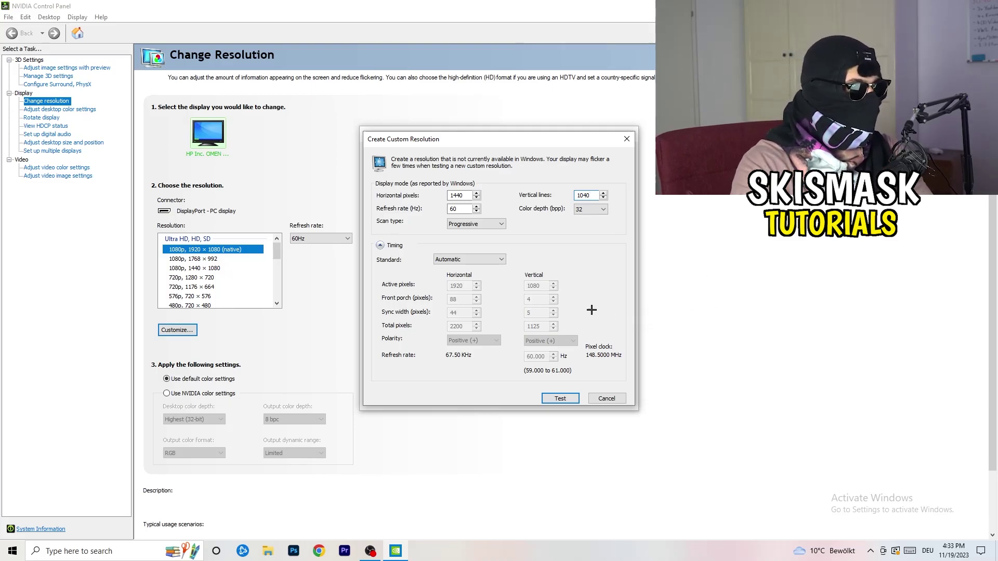
Keep progressive scan and set the timing standard to CVT reduced blank
click(473, 225)
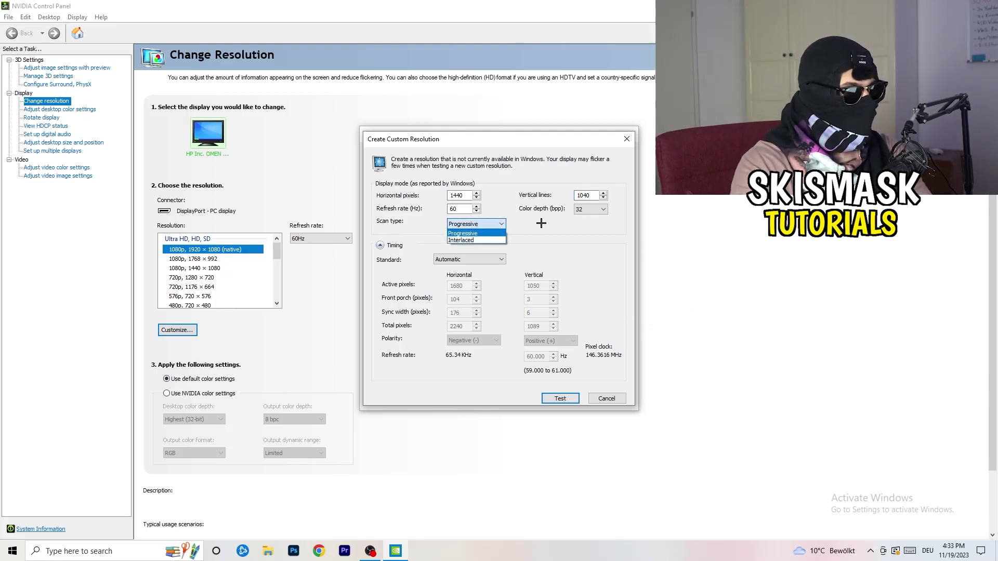
click(546, 258)
click(482, 260)
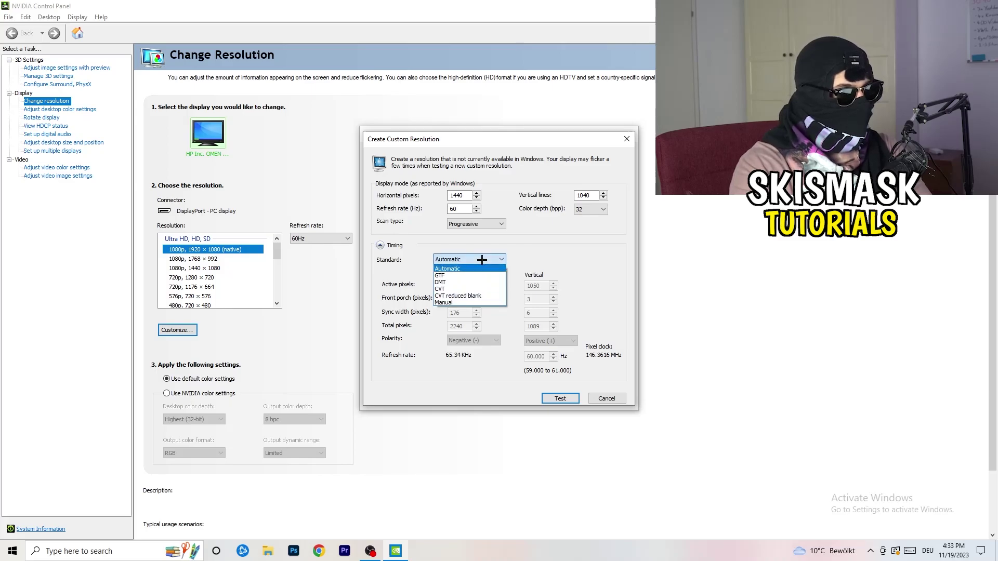
click(552, 265)
click(463, 259)
click(582, 258)
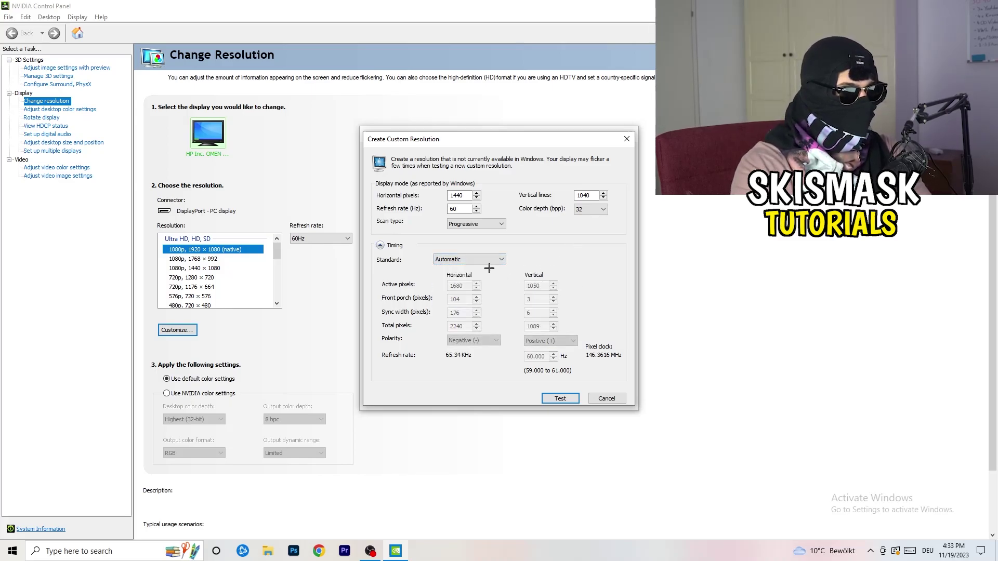
click(466, 259)
click(468, 304)
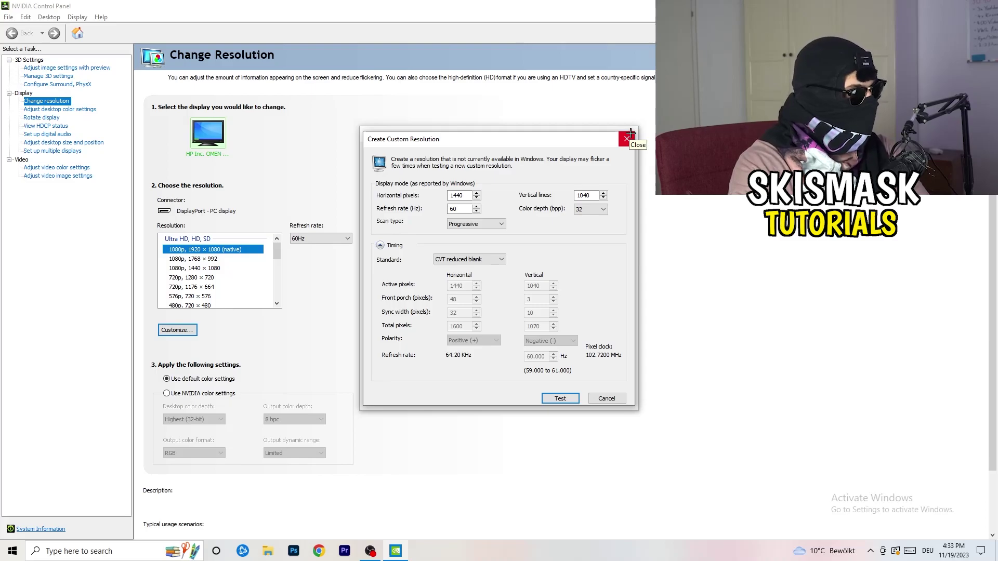
Close the resolution dialogs and NVIDIA Control Panel, then launch Windows Settings from Start
click(629, 138)
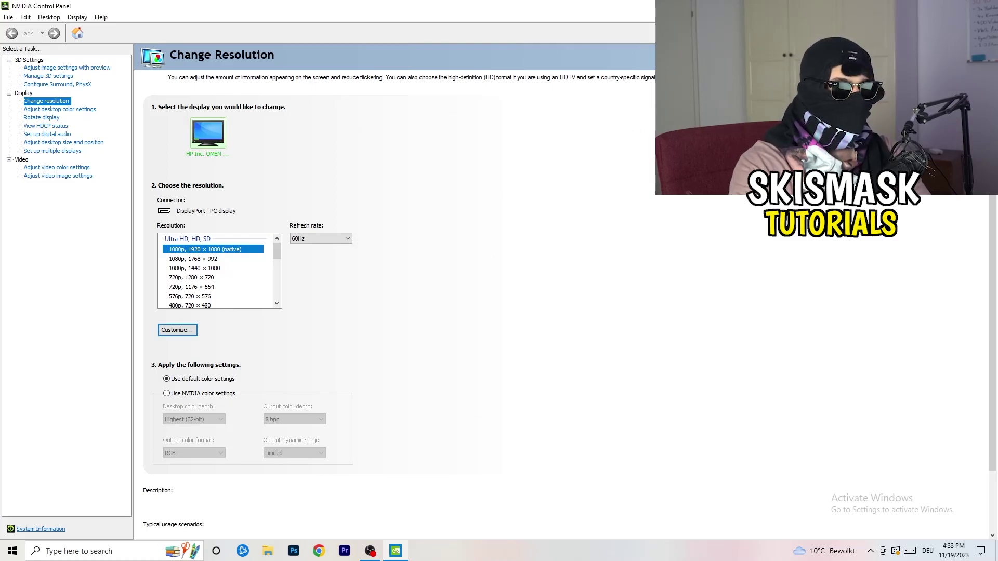
key(alt+F4)
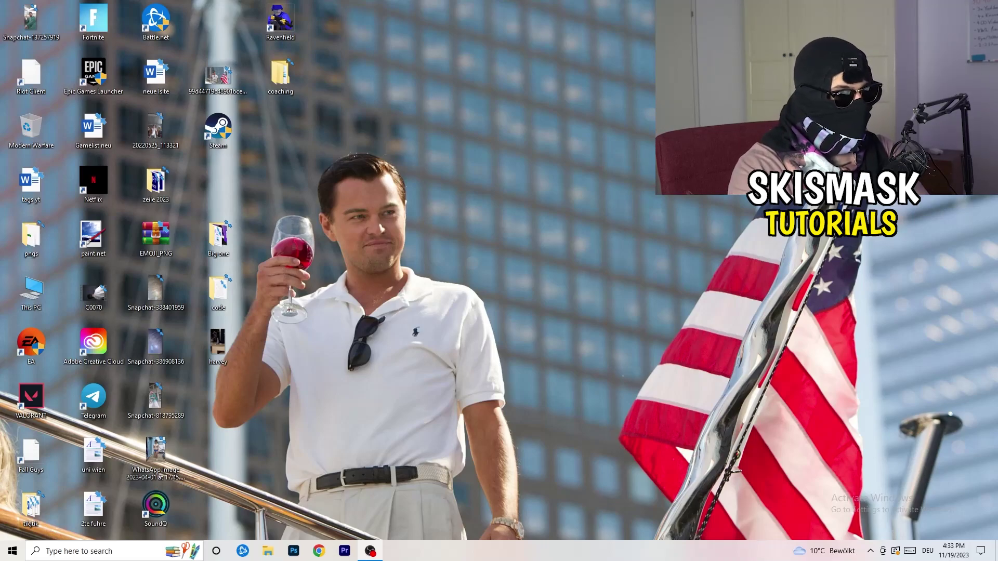
click(13, 550)
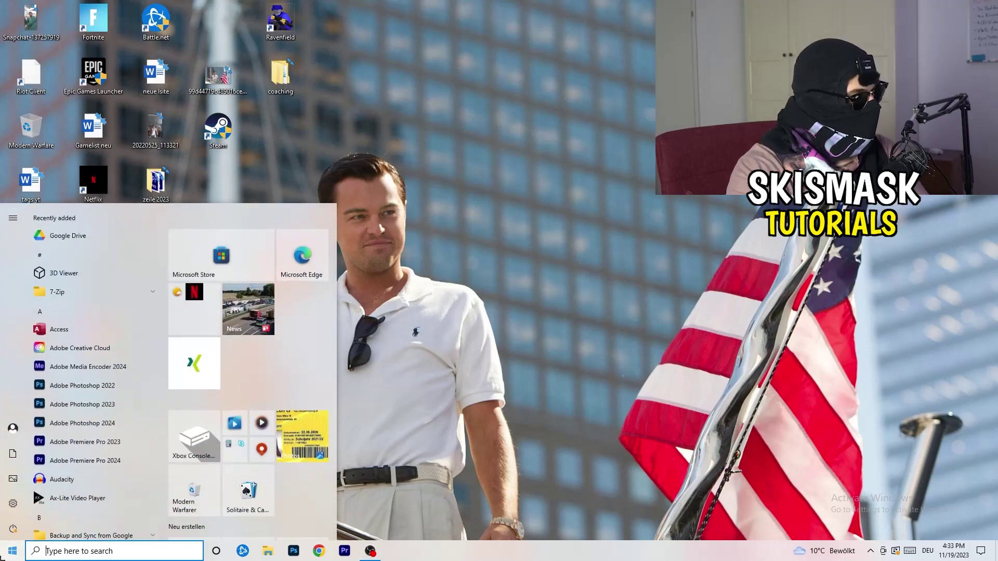
click(14, 503)
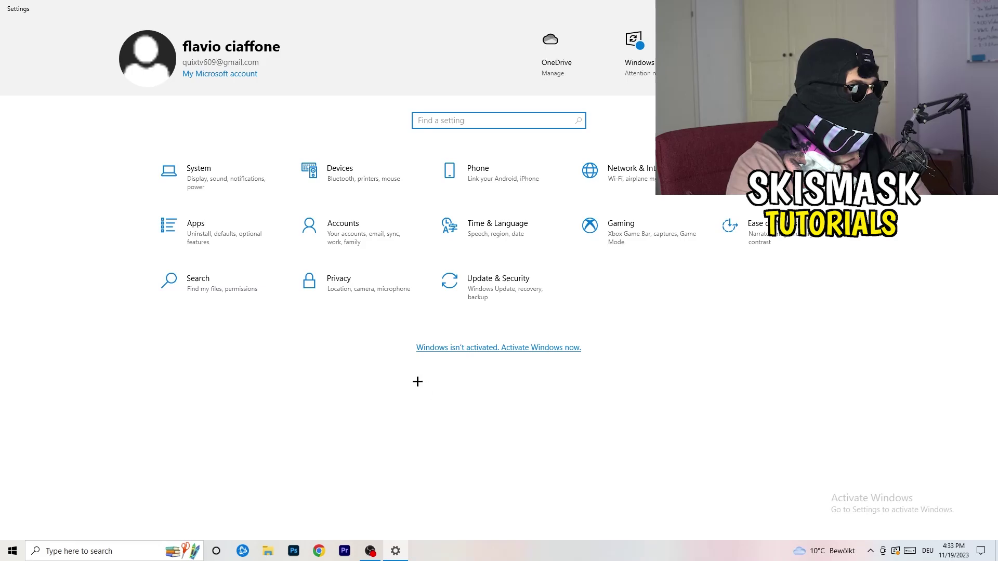
click(221, 189)
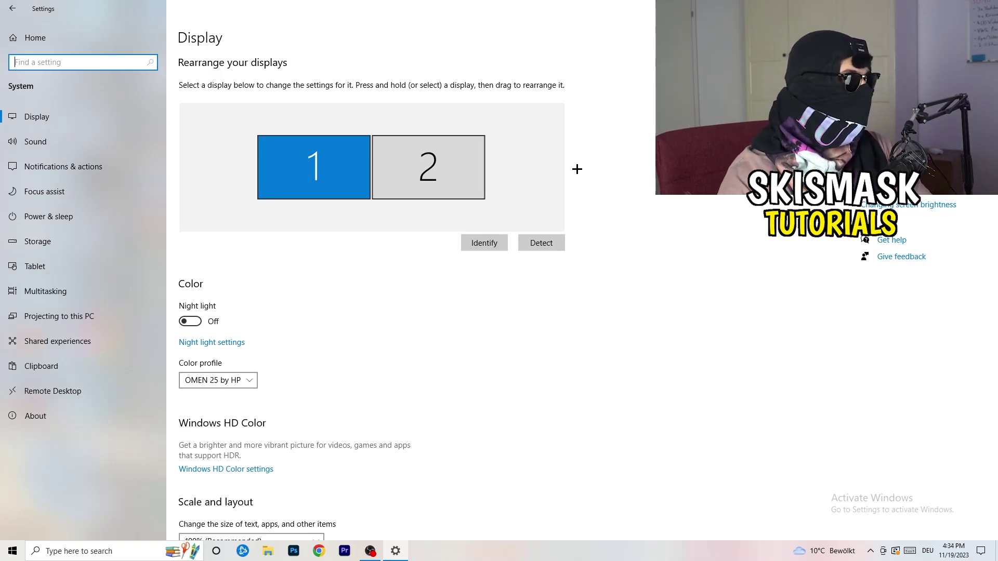
scroll(331, 257, down, 3)
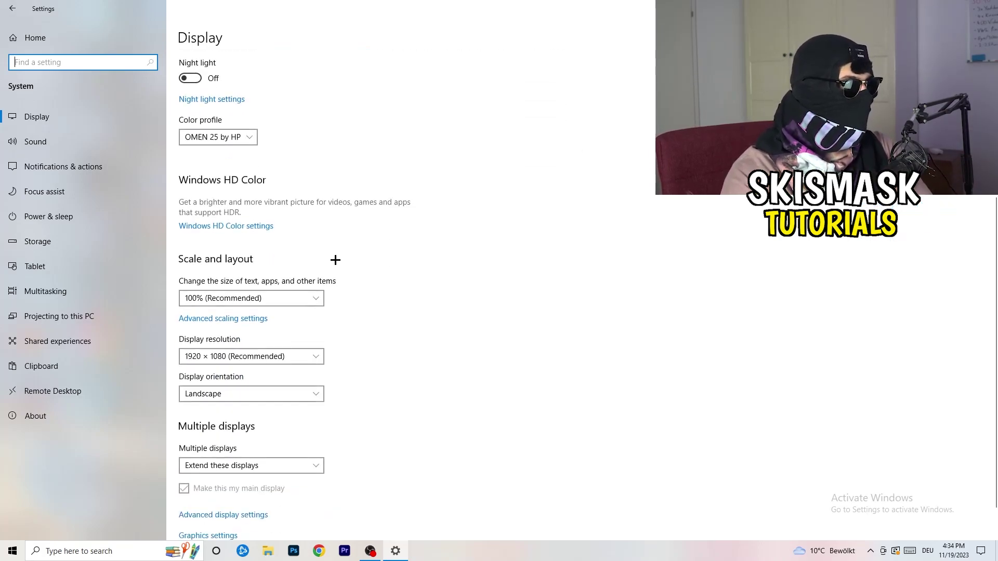
click(294, 248)
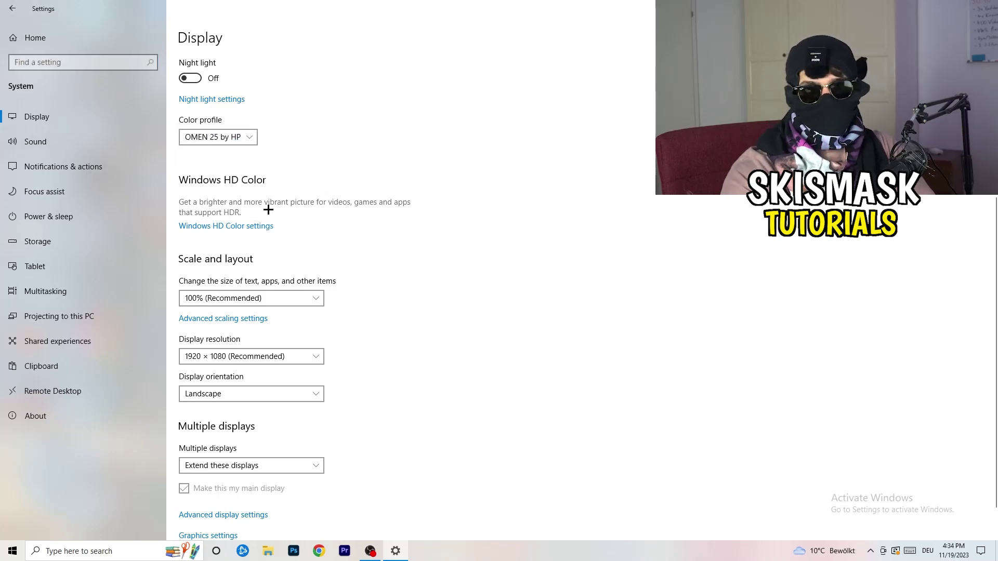
scroll(226, 226, down, 1)
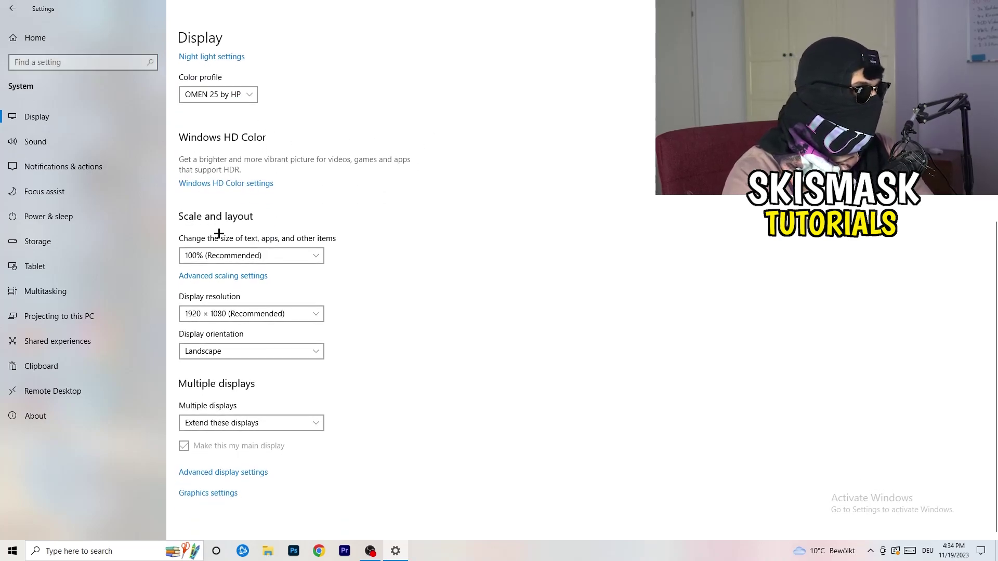
click(307, 249)
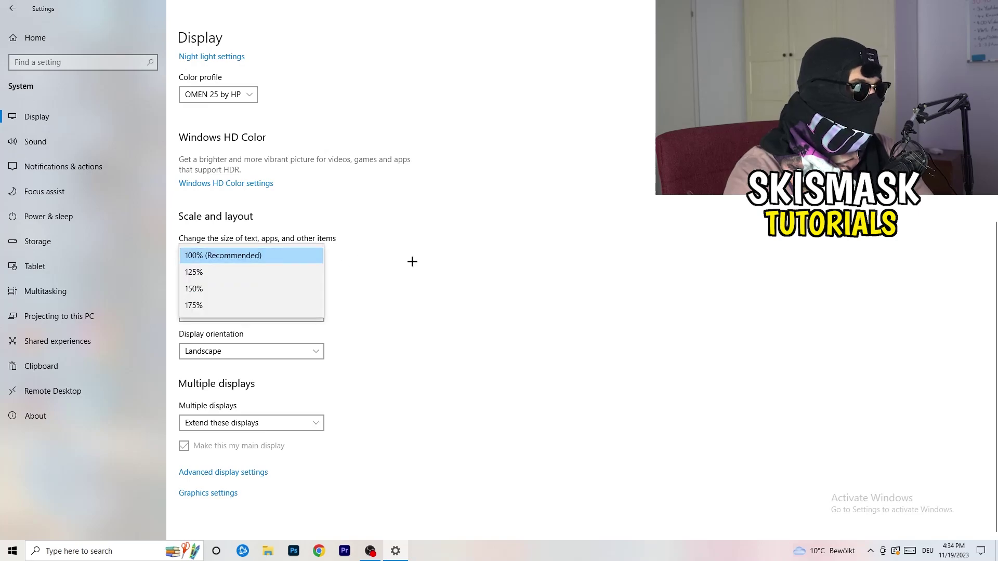
click(489, 245)
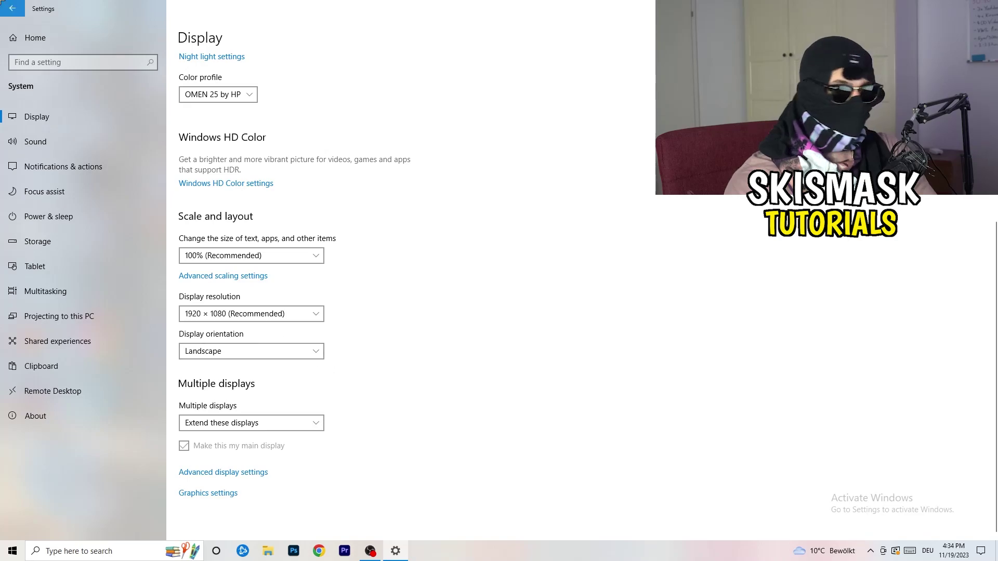
Return to the Settings home with Win+I and enter the Gaming section
key(super+i)
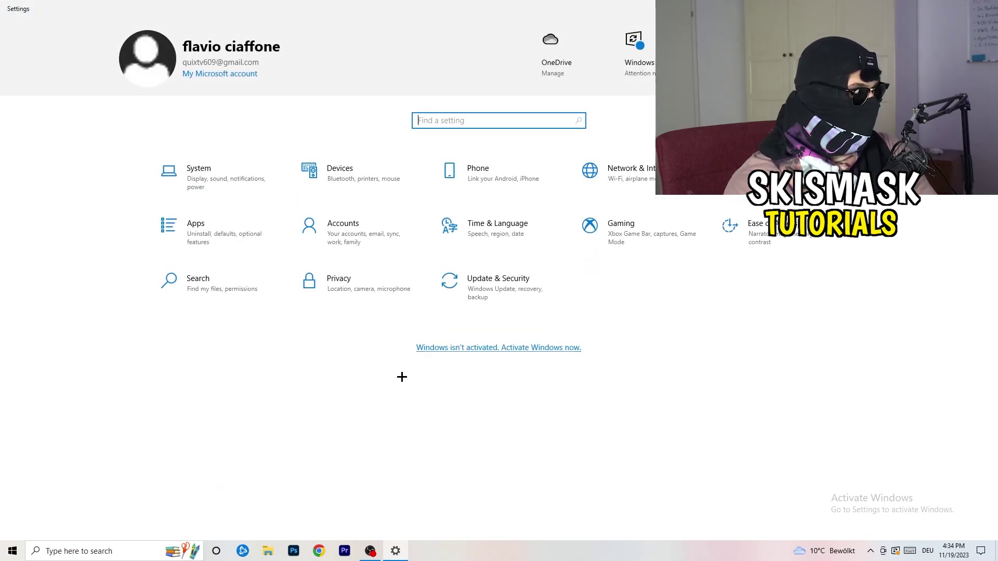
click(665, 248)
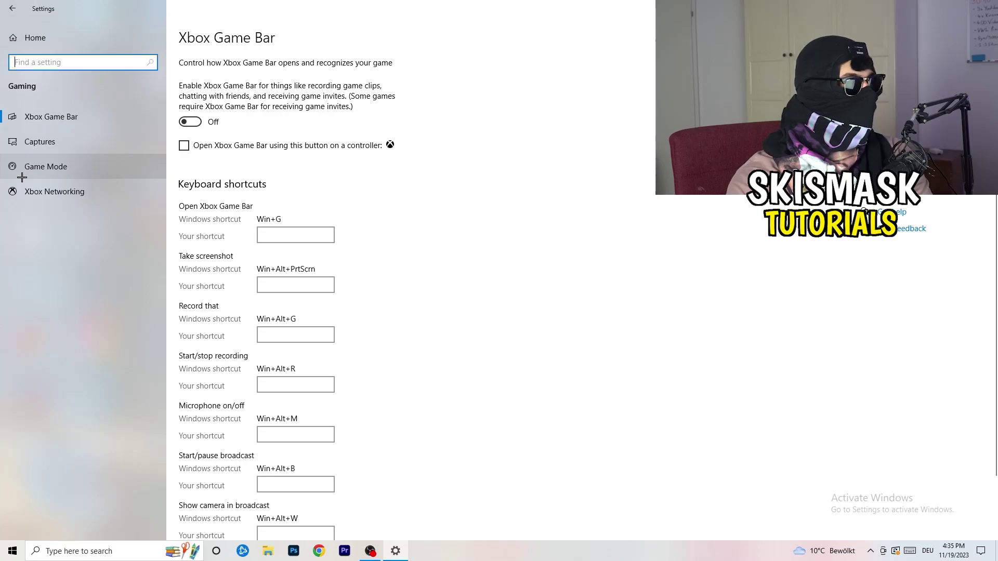
View the Game Mode page with its toggle left On, then close Settings
click(60, 166)
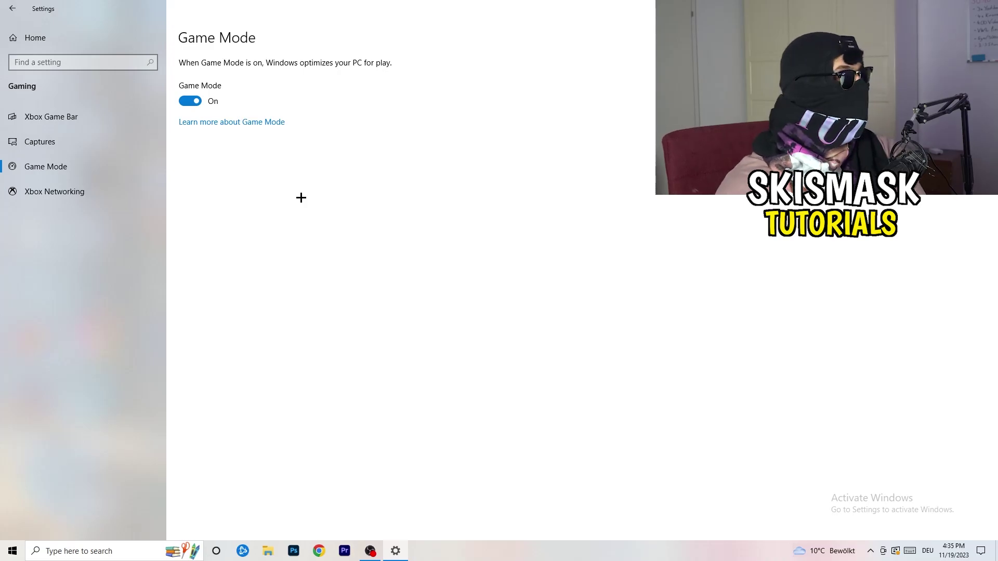
key(alt+F4)
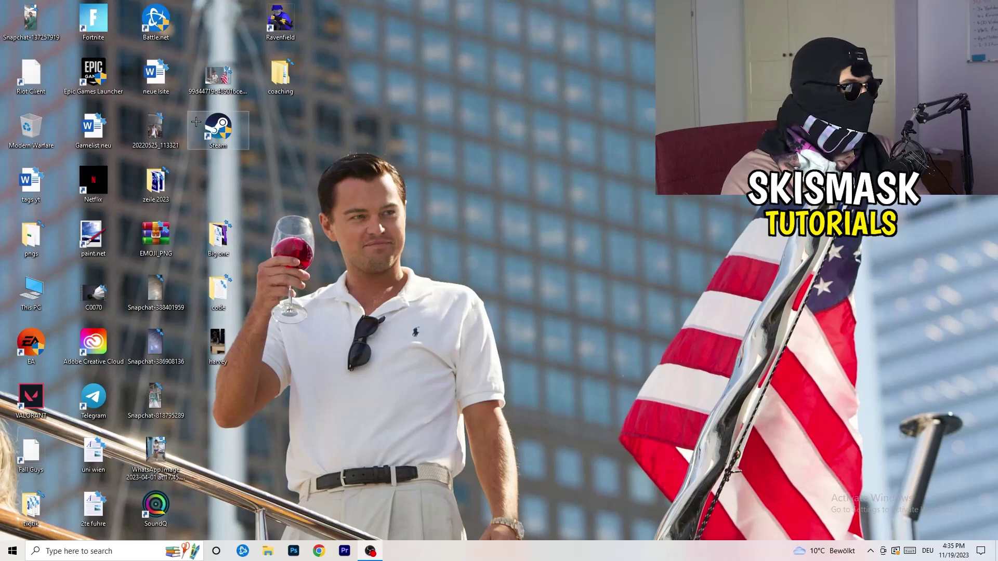
Move the Steam shortcut to the desktop centre and show its Compatibility properties
drag(217, 131, 530, 186)
right_click(533, 180)
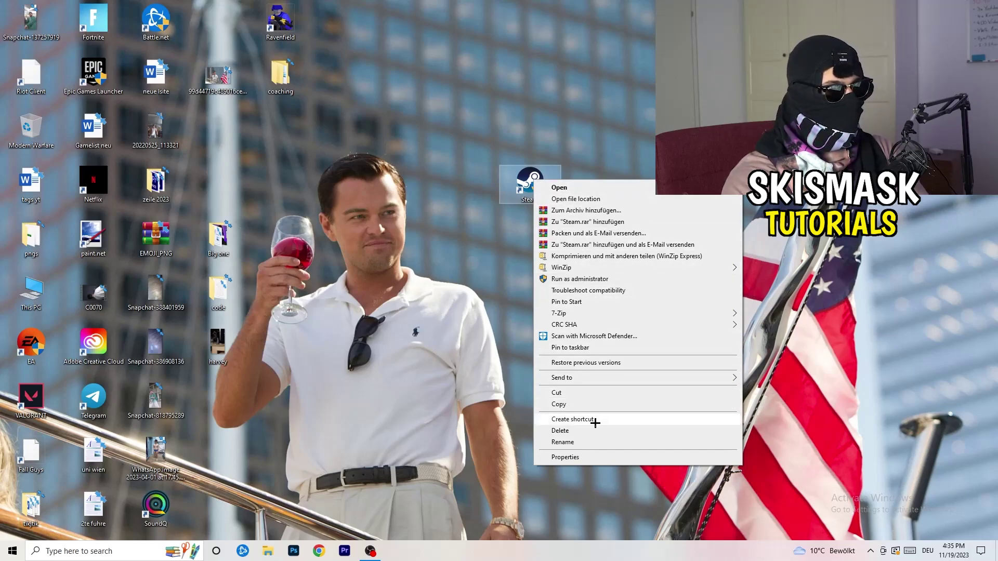
click(601, 457)
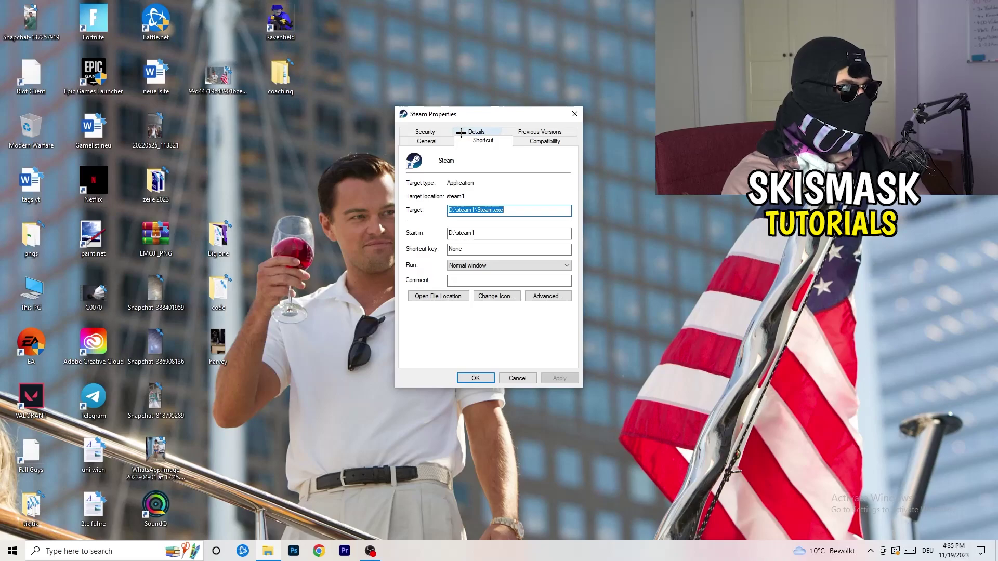
drag(448, 115, 426, 97)
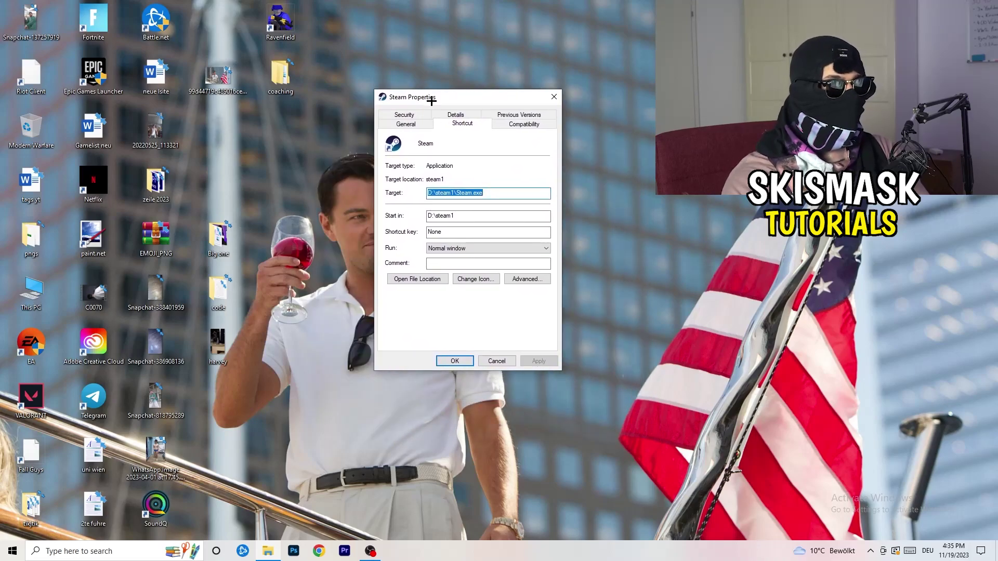
click(534, 128)
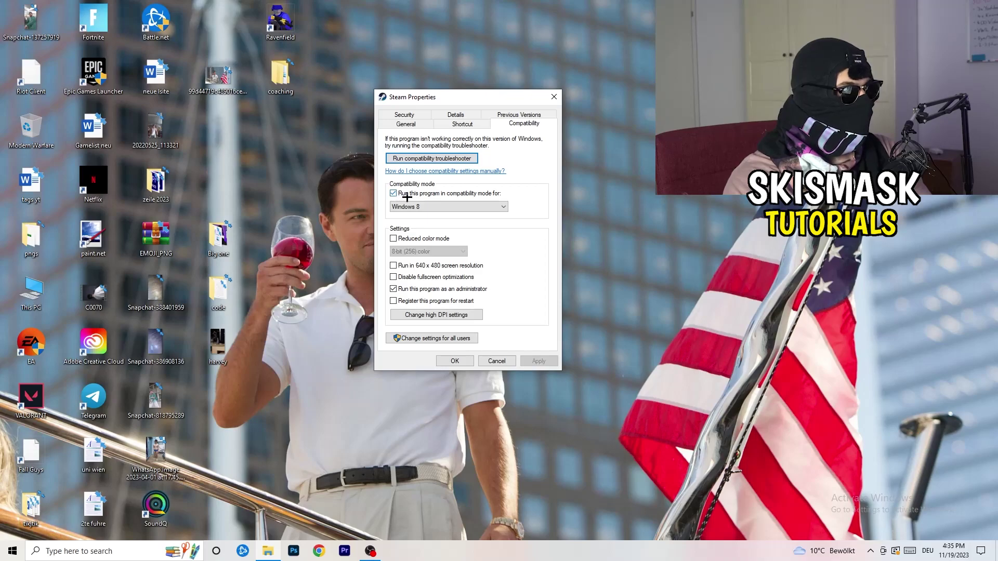
Keep Windows 8 compatibility mode with Run as administrator and save with OK
click(472, 206)
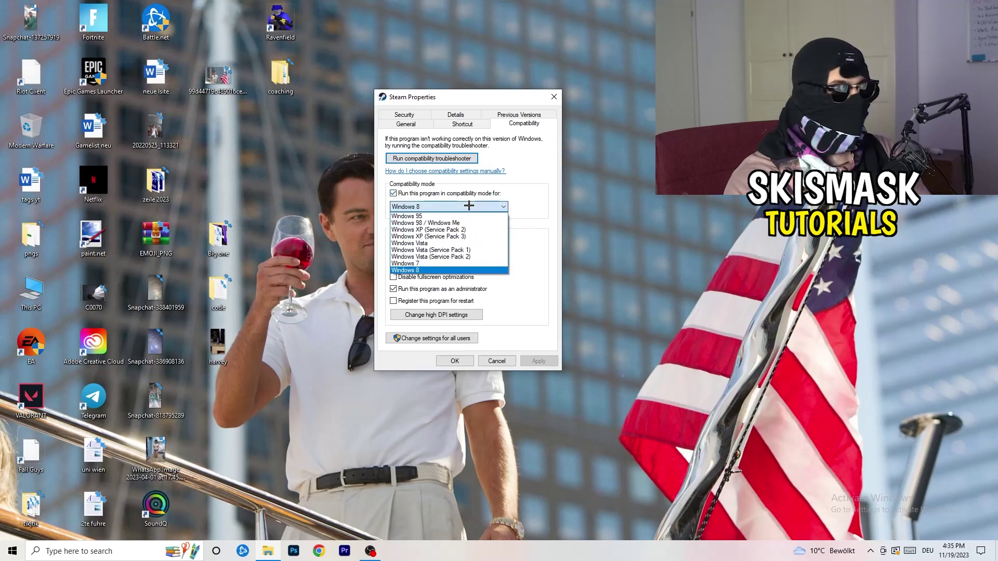
click(553, 199)
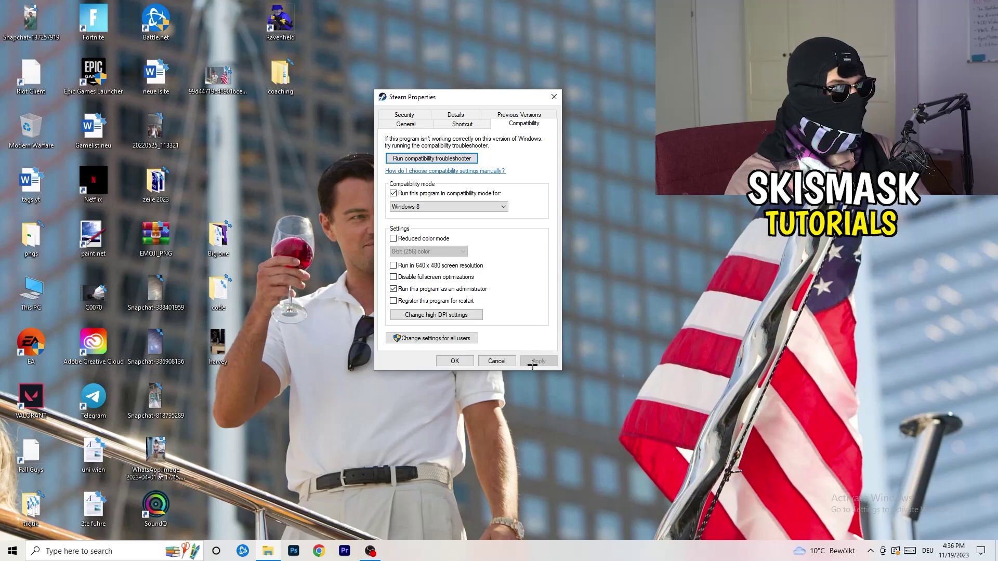
click(454, 361)
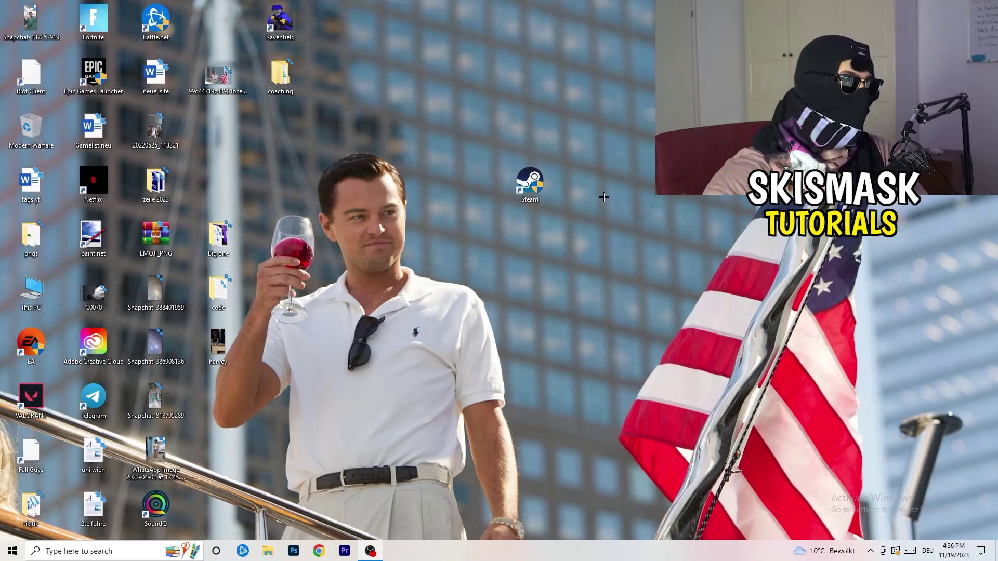
Drag the Steam shortcut back left, verify its Compatibility settings, then close and deselect it
drag(530, 183, 467, 184)
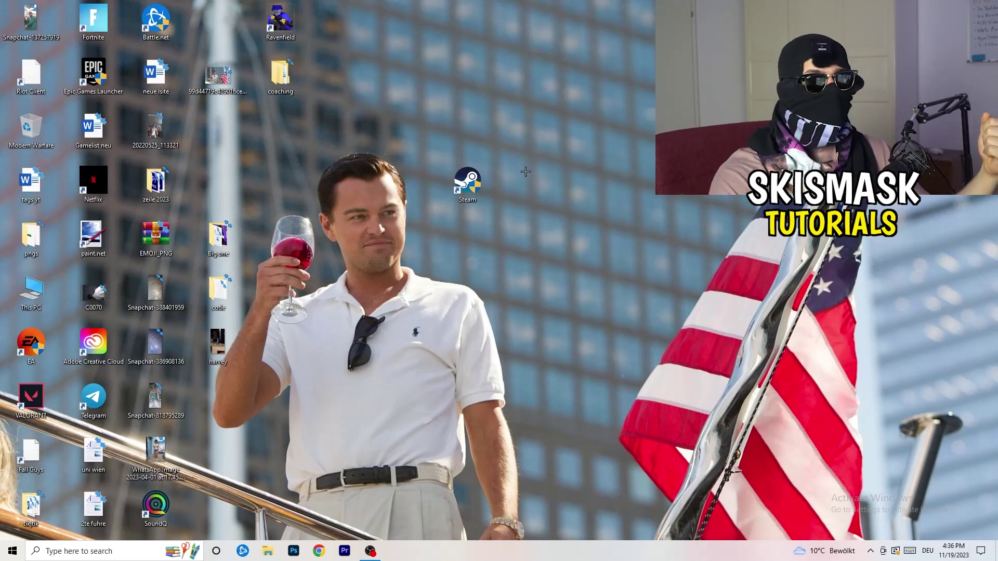
click(481, 184)
drag(478, 181, 353, 181)
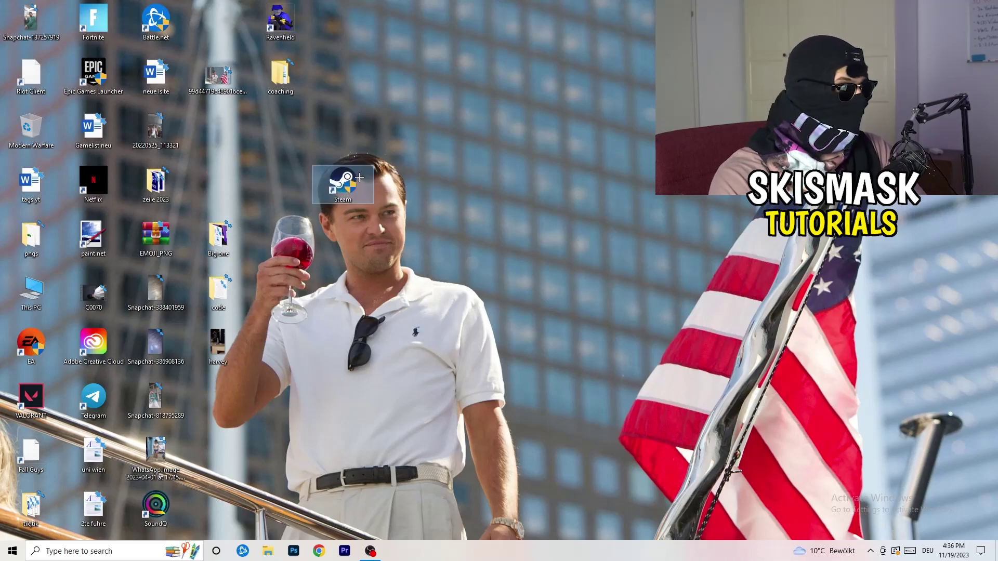
right_click(341, 182)
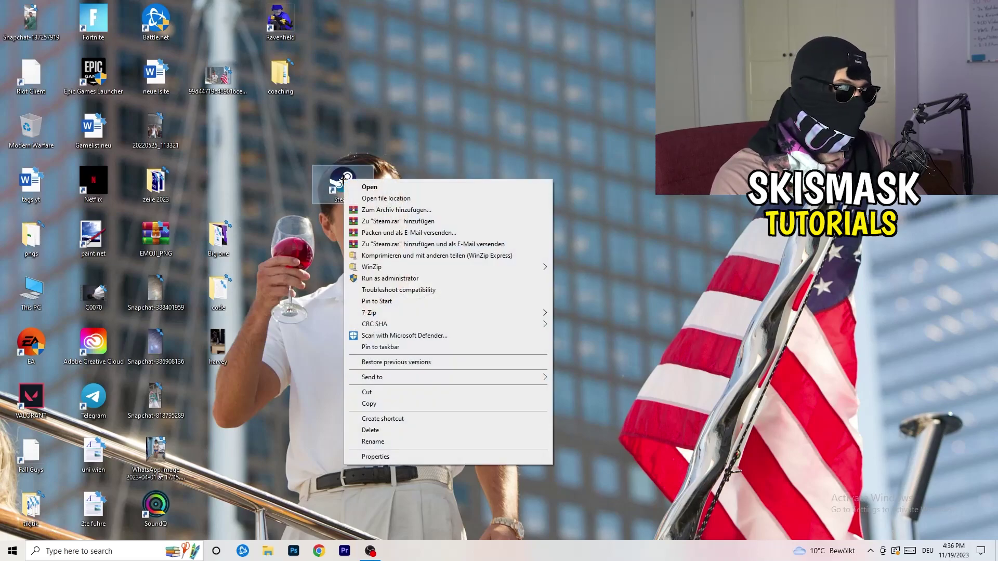
click(394, 457)
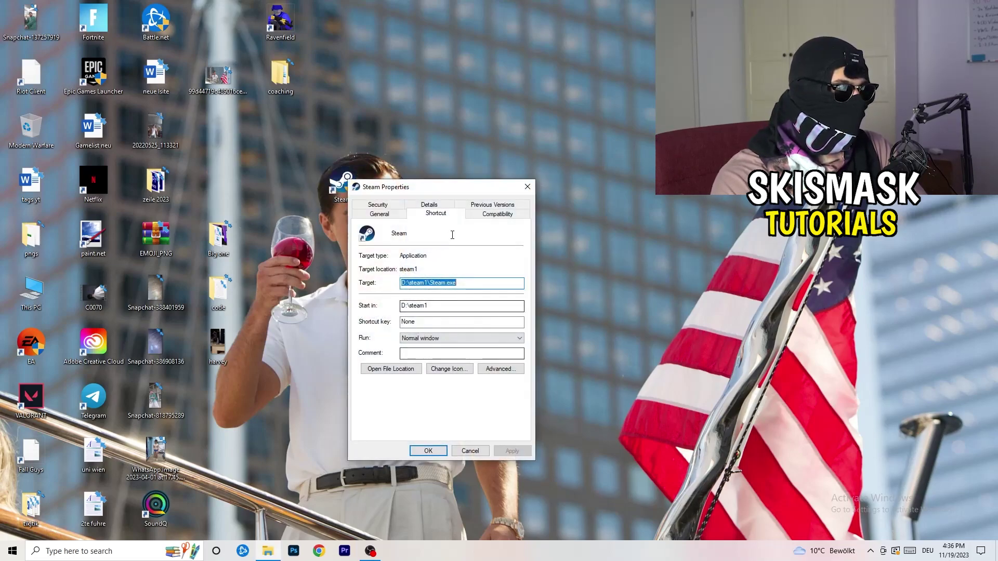
click(500, 213)
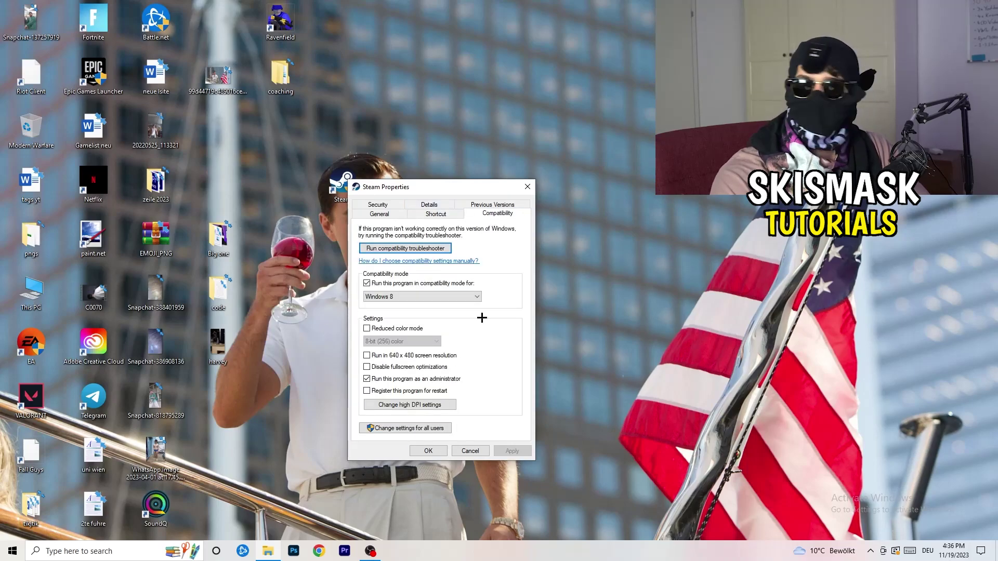
click(528, 186)
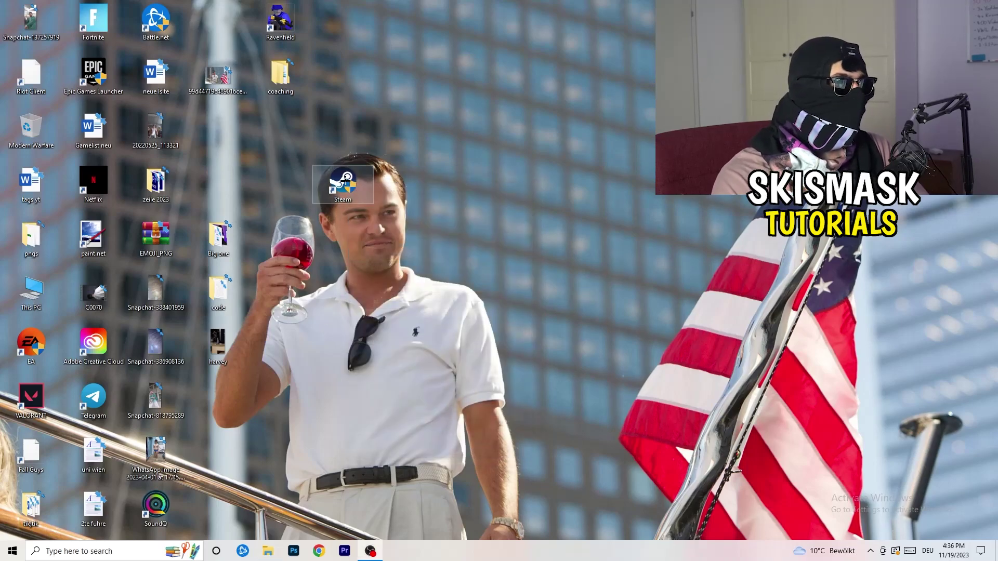
click(535, 92)
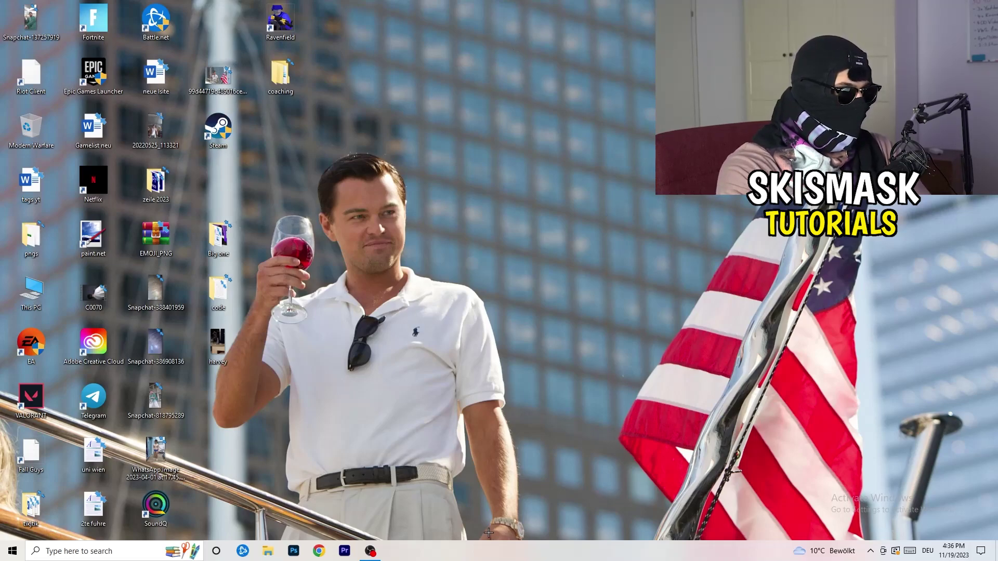
mouse_move(492, 548)
mouse_down()
mouse_move(495, 154)
mouse_move(491, 554)
mouse_up()
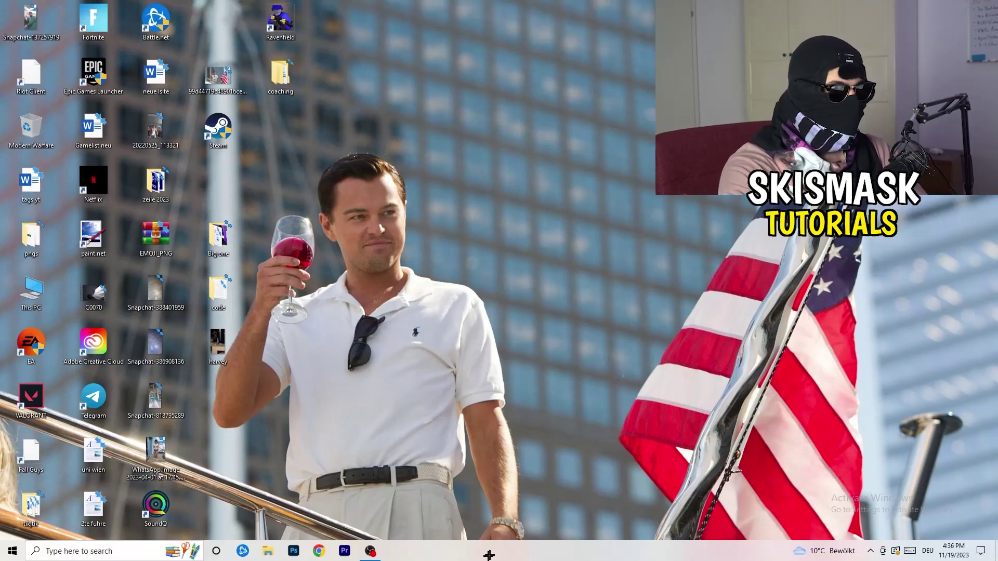
Launch Task Manager from the taskbar menu and maximize it
right_click(544, 557)
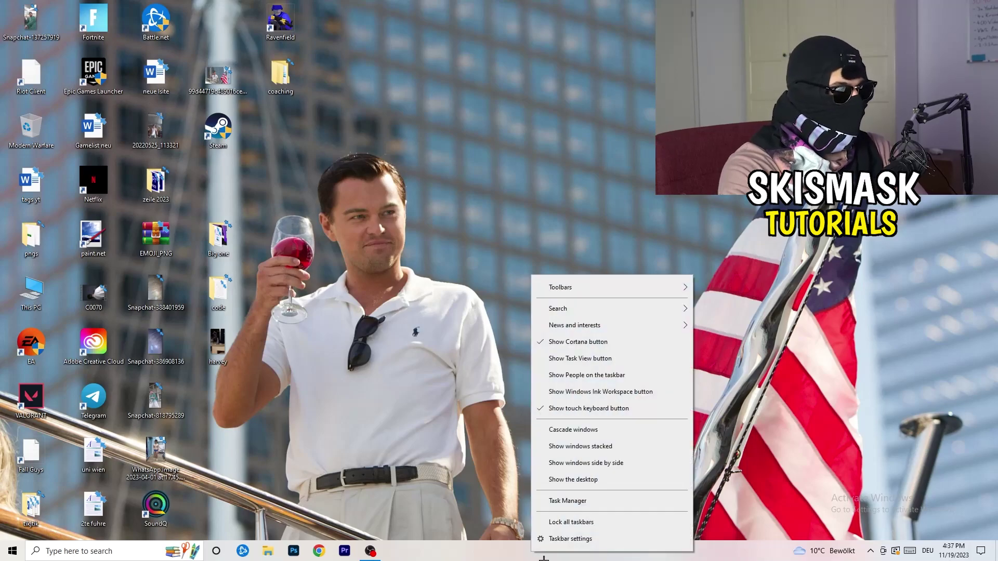
click(584, 503)
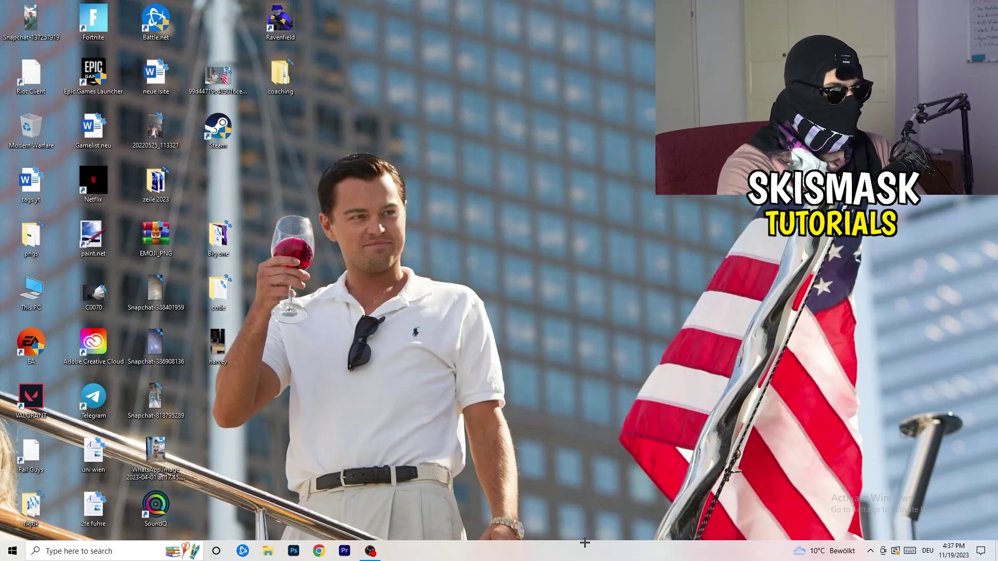
click(568, 19)
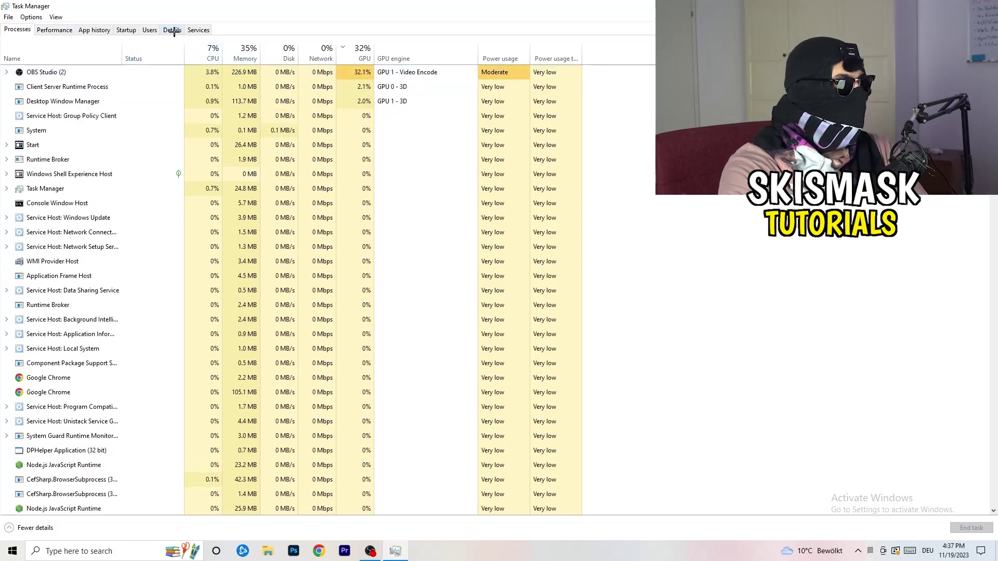
Switch Task Manager to the Details list of executables and PIDs
click(173, 30)
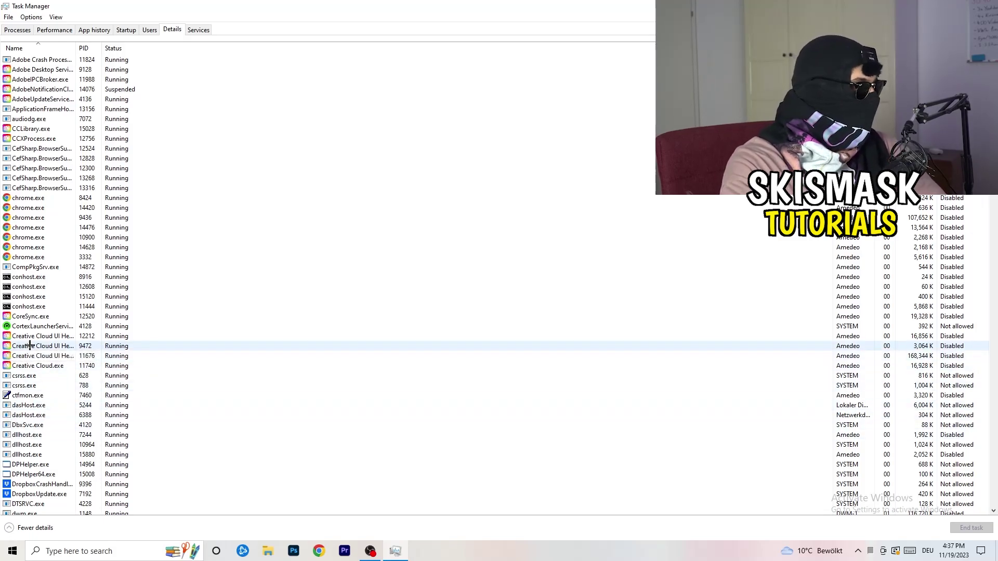
Show the right-click options, including Set priority, for a Creative Cloud UI Helper process
right_click(29, 345)
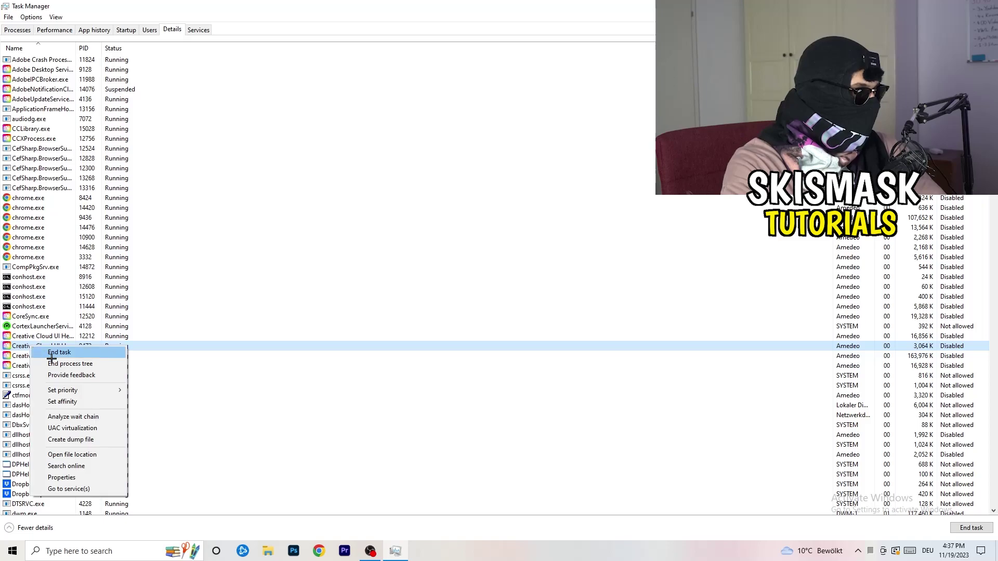